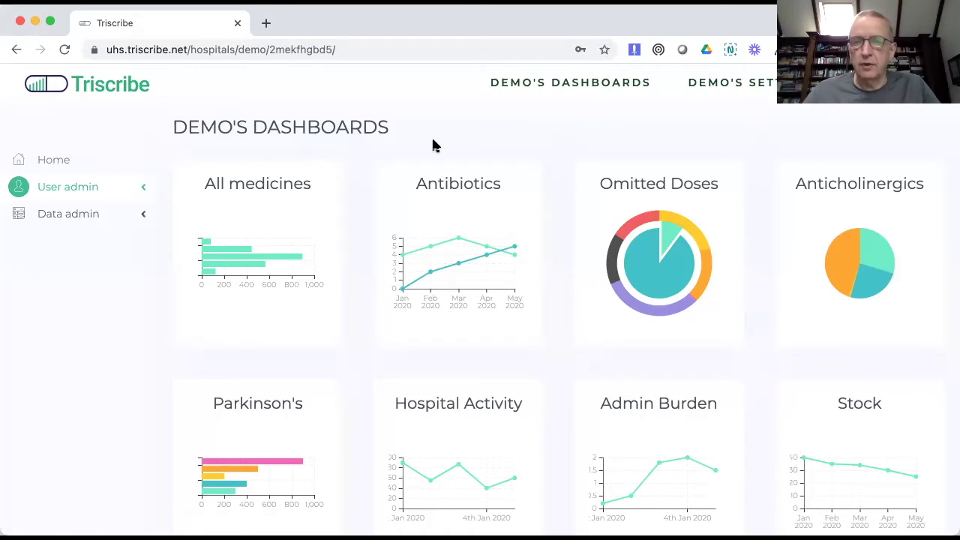
Step: Open the Antibiotics dashboard and set the DOT chart's date grouping to week
{"action": "left_click", "coordinate": [454, 233]}
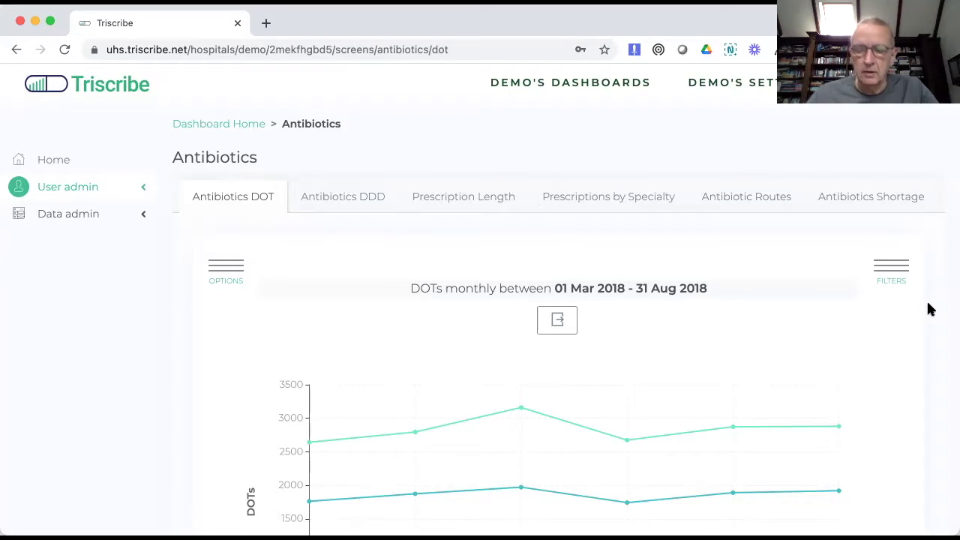
{"action": "scroll", "coordinate": [930, 309], "scroll_direction": "down", "scroll_amount": 2}
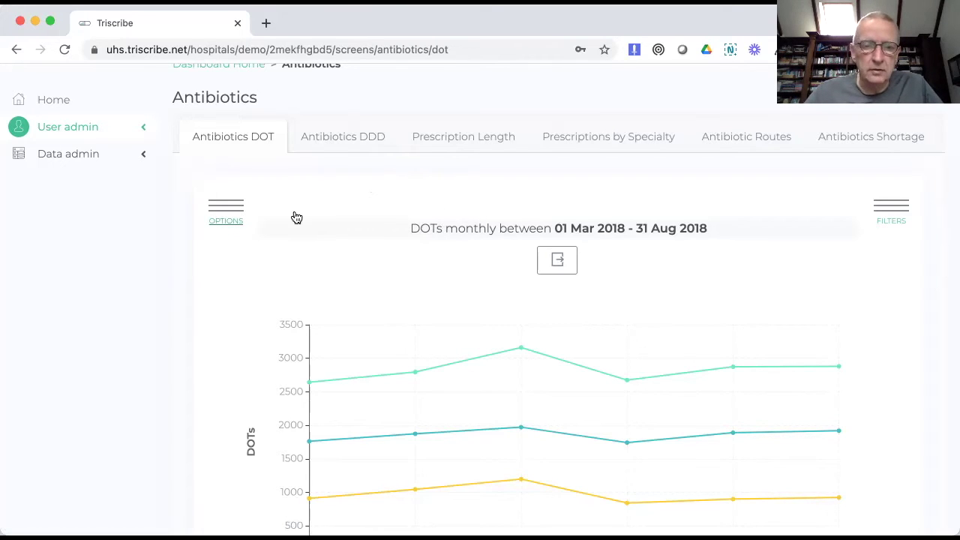
{"action": "left_click", "coordinate": [227, 221]}
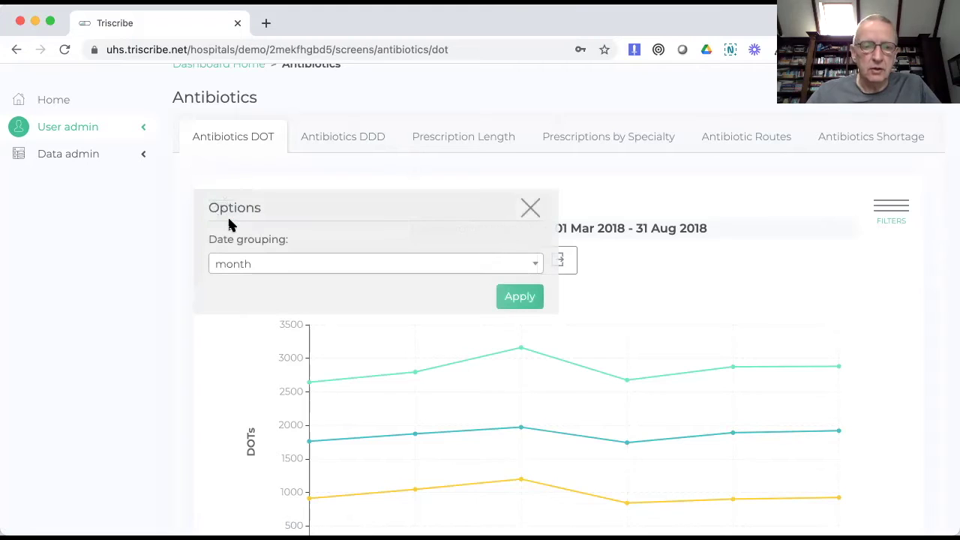
{"action": "left_click", "coordinate": [537, 267]}
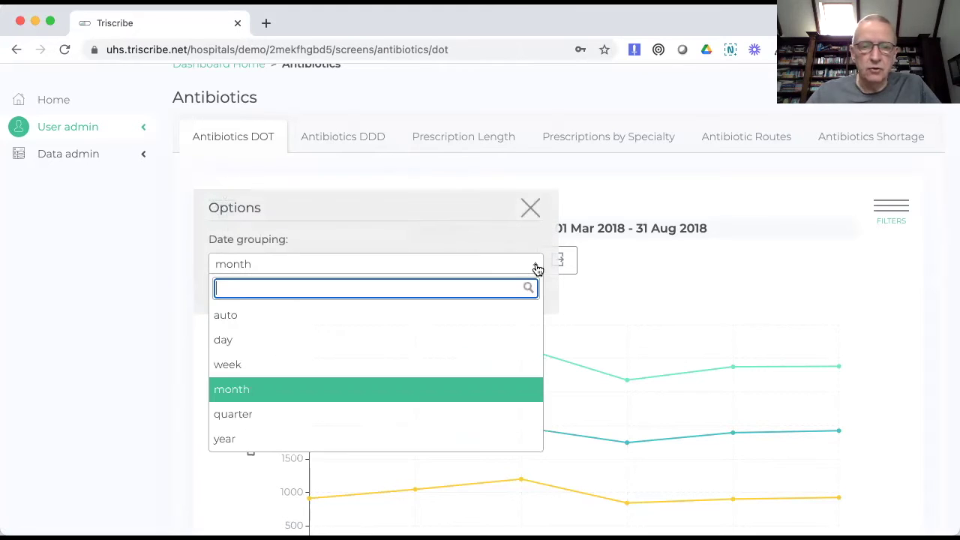
{"action": "left_click", "coordinate": [496, 362]}
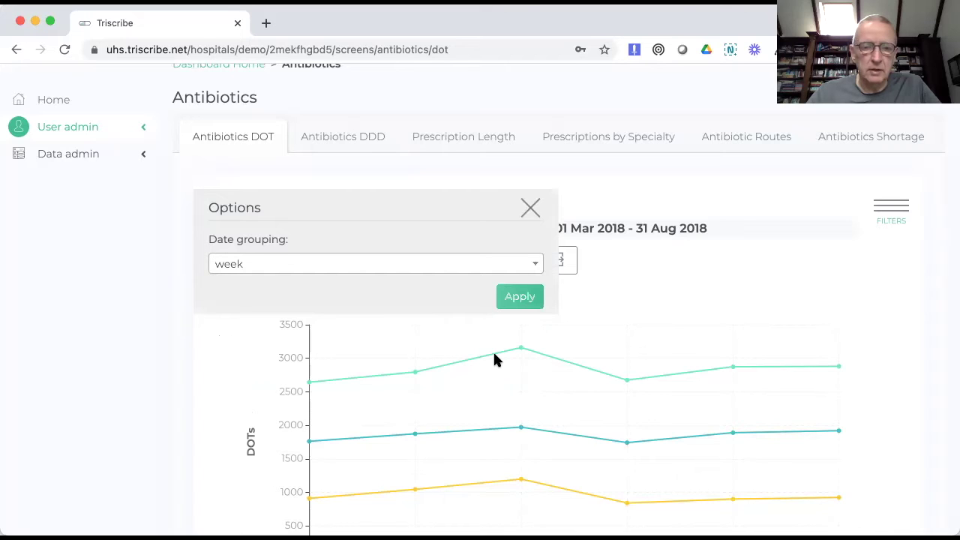
{"action": "left_click", "coordinate": [520, 297]}
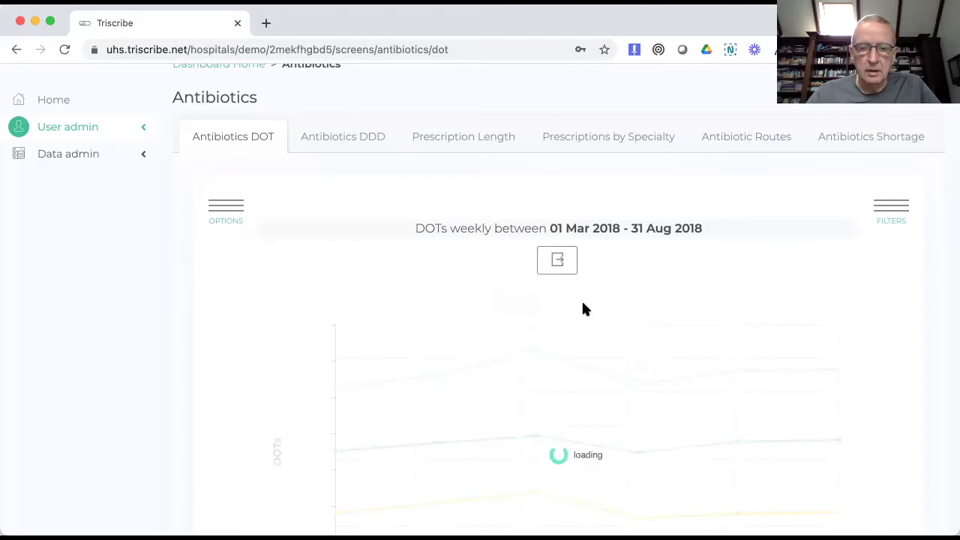
Step: Review the export formats offered for the weekly DOT chart and close the export settings without exporting
{"action": "mouse_move", "coordinate": [486, 357]}
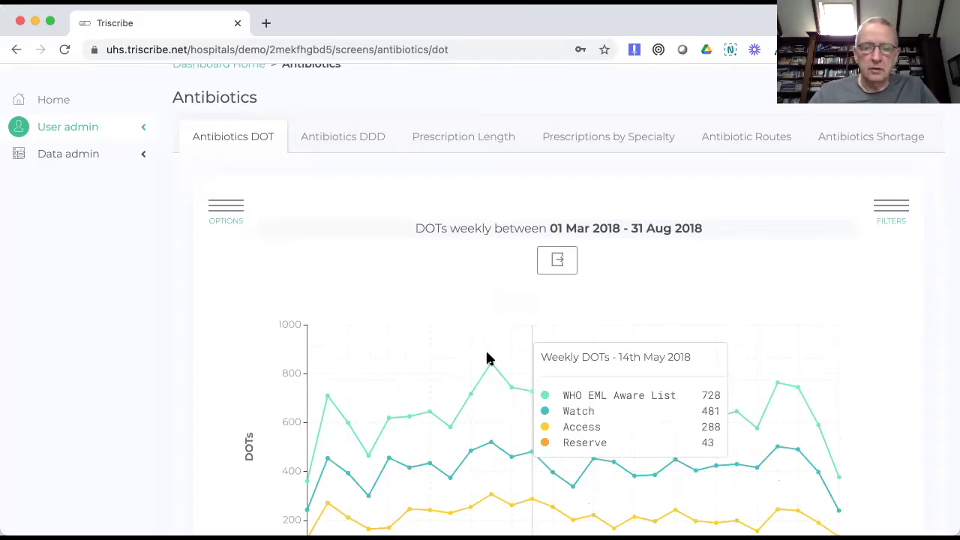
{"action": "left_click", "coordinate": [569, 261]}
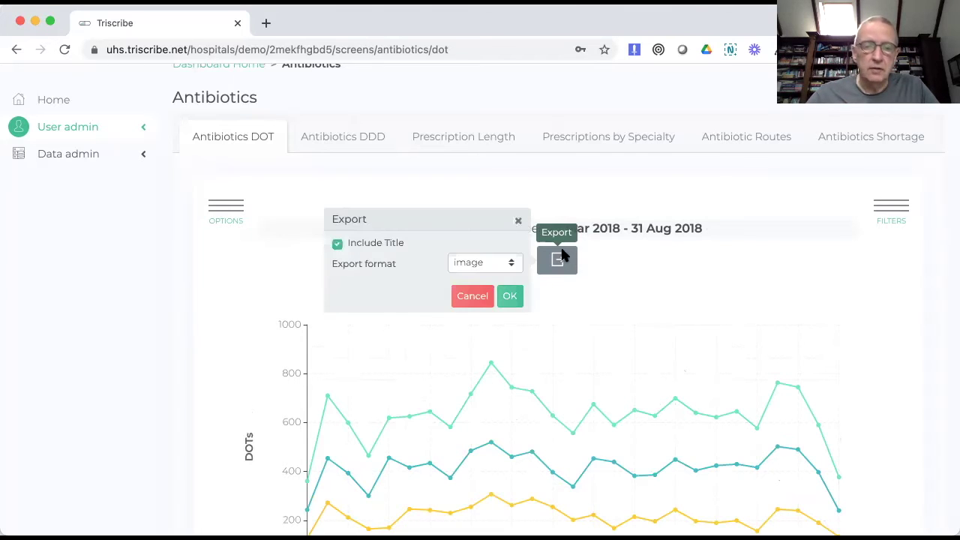
{"action": "left_click", "coordinate": [509, 263]}
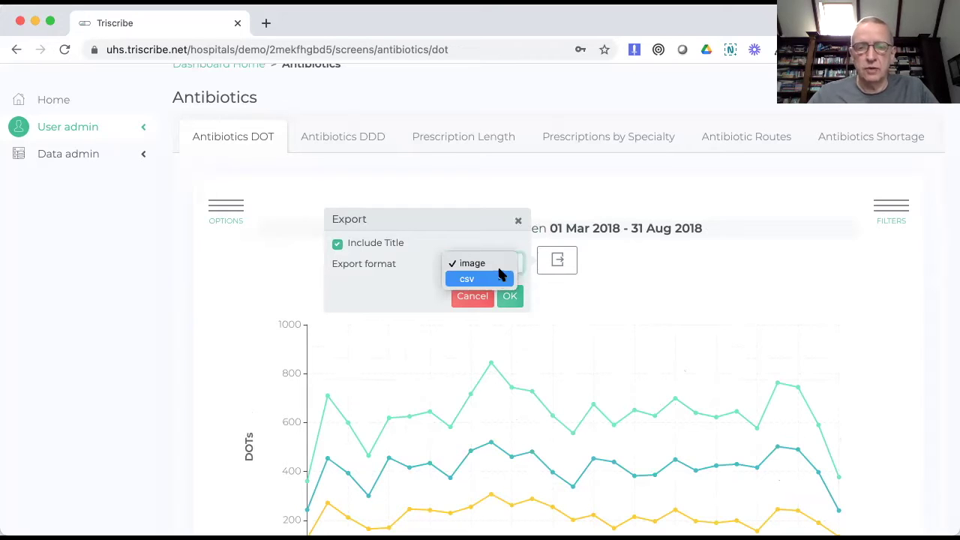
{"action": "left_click", "coordinate": [501, 269]}
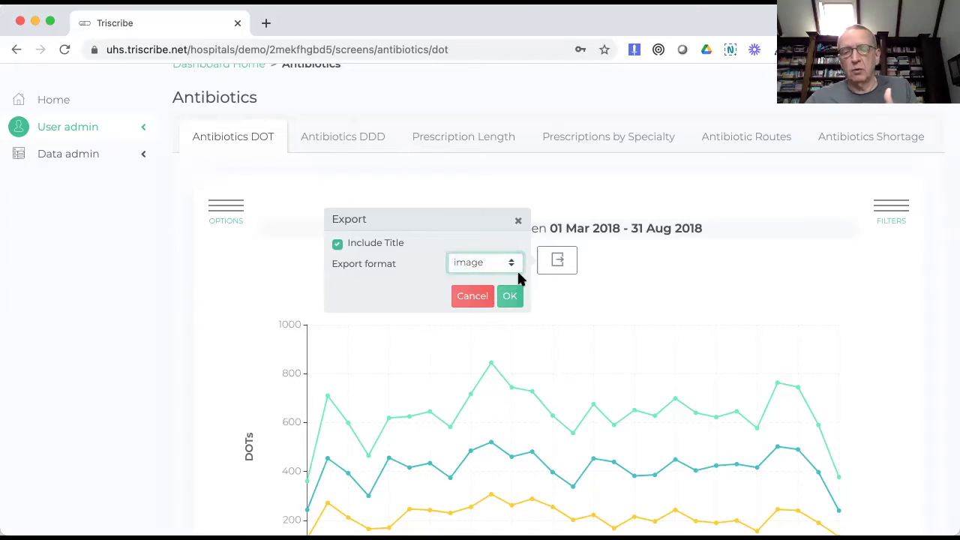
{"action": "mouse_move", "coordinate": [511, 379]}
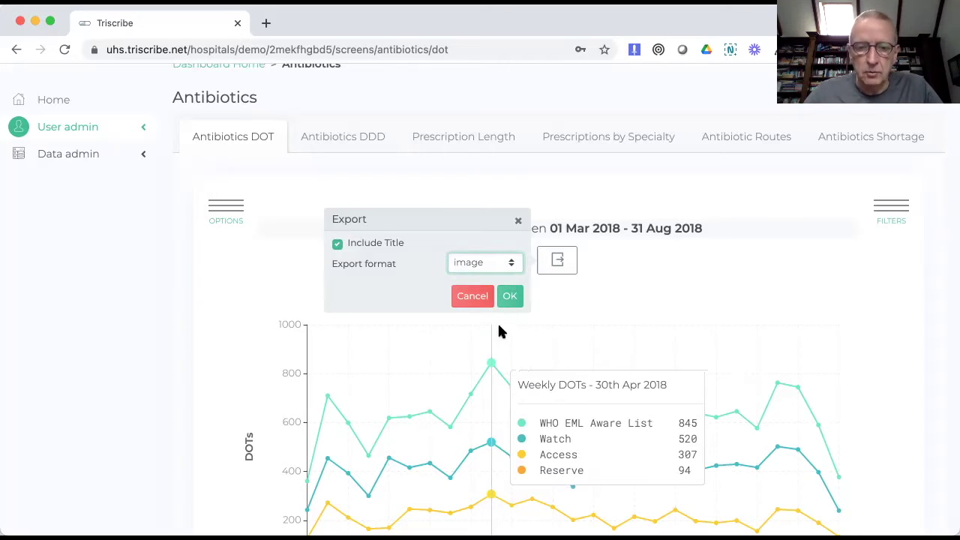
{"action": "left_click", "coordinate": [472, 297]}
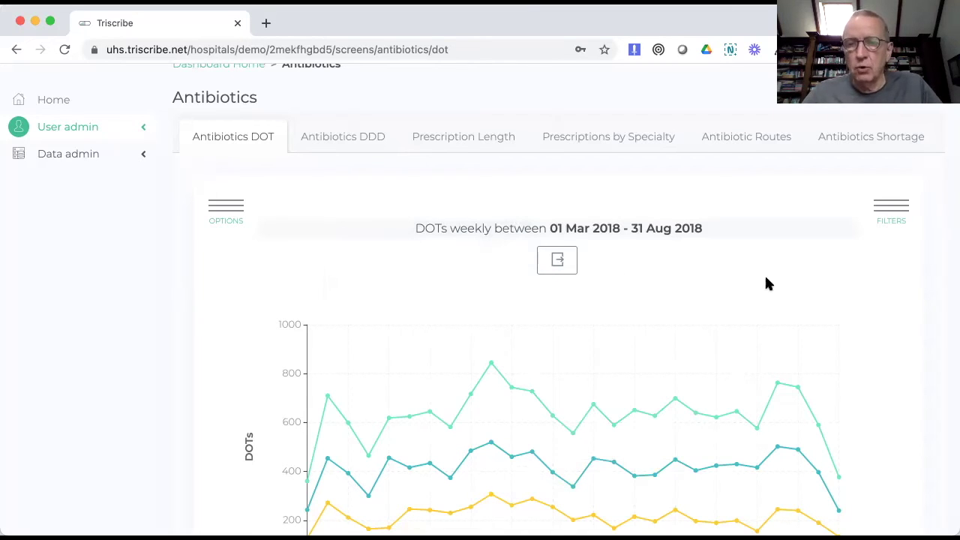
Step: Examine the DOT chart's filters for dates, drugs, wards, age range, sex and route, and close them without applying anything
{"action": "left_click", "coordinate": [901, 229]}
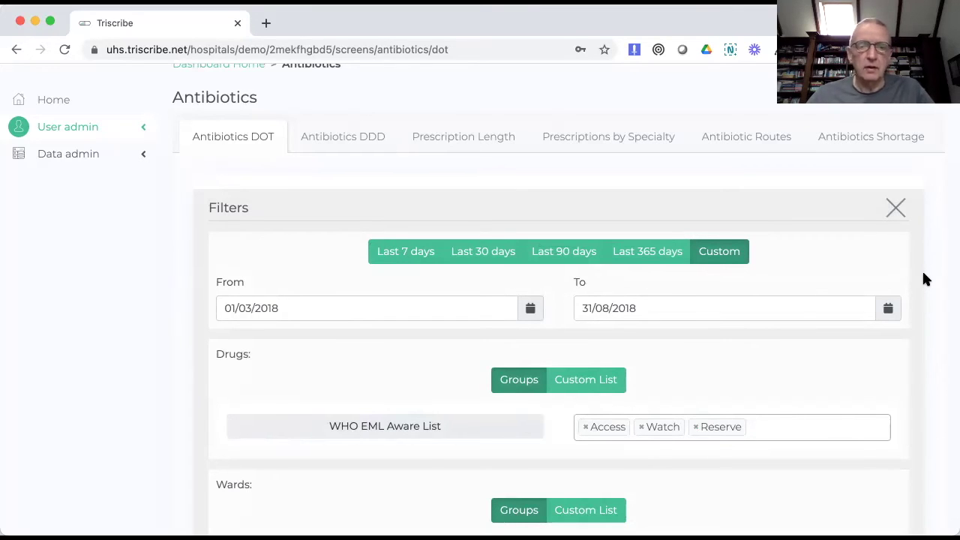
{"action": "scroll", "coordinate": [924, 279], "scroll_direction": "down", "scroll_amount": 1}
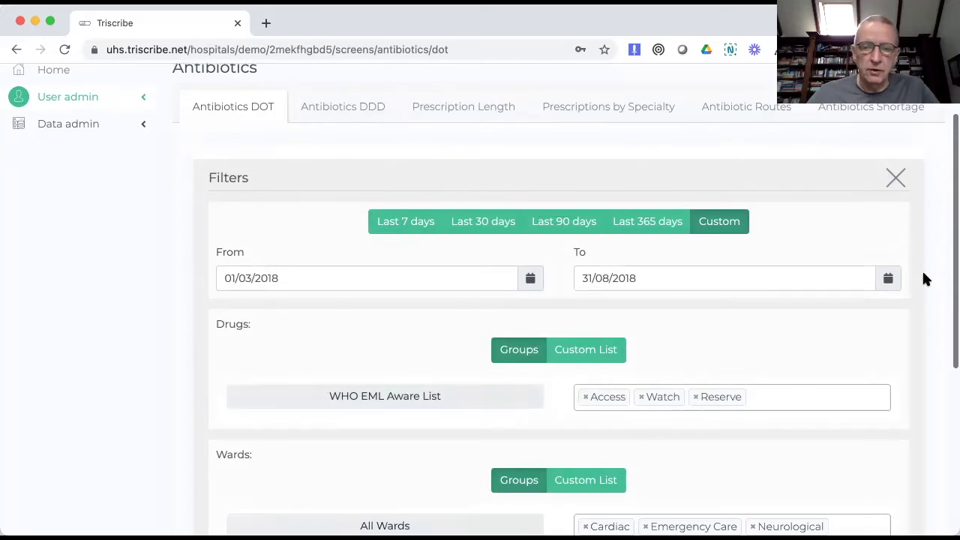
{"action": "scroll", "coordinate": [924, 279], "scroll_direction": "down", "scroll_amount": 2}
{"action": "scroll", "coordinate": [925, 279], "scroll_direction": "down", "scroll_amount": 1}
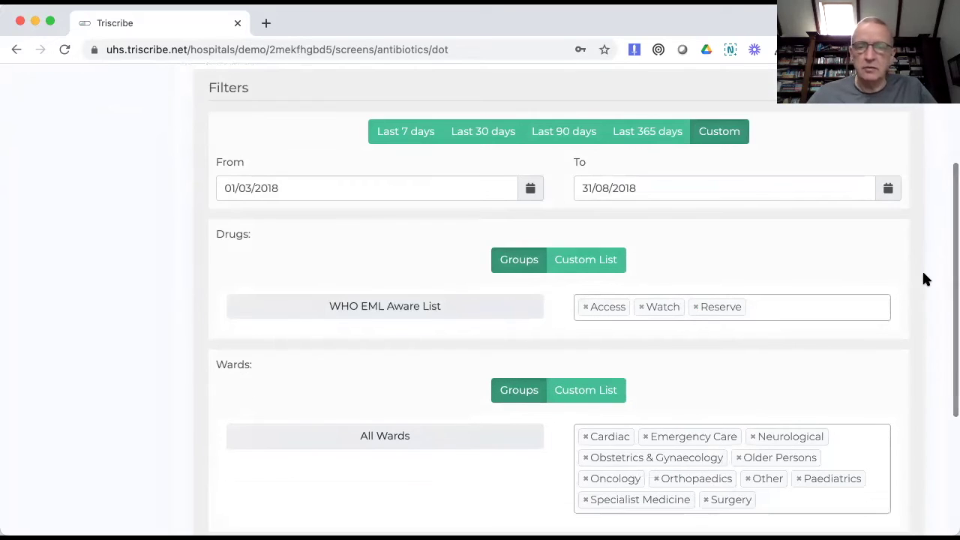
{"action": "scroll", "coordinate": [924, 279], "scroll_direction": "down", "scroll_amount": 3}
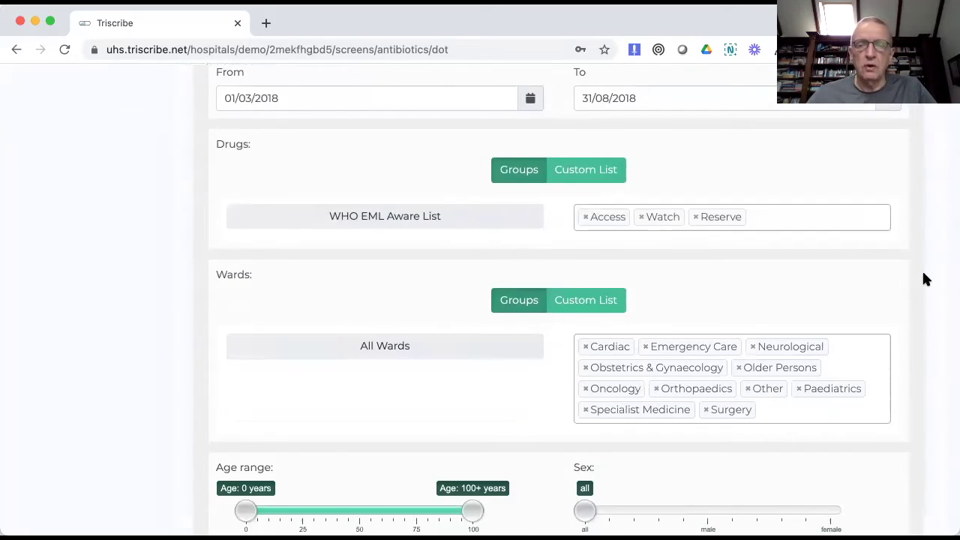
{"action": "scroll", "coordinate": [924, 279], "scroll_direction": "down", "scroll_amount": 4}
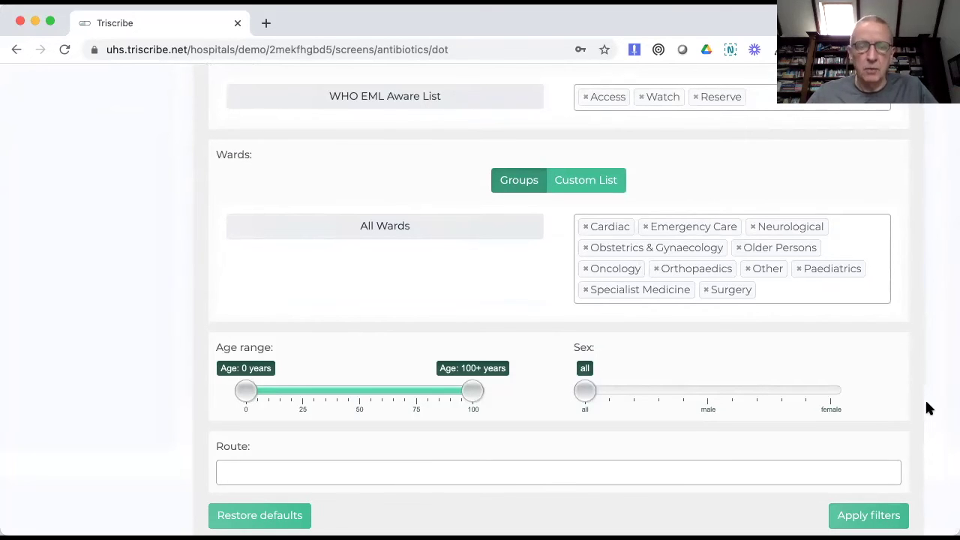
{"action": "scroll", "coordinate": [928, 408], "scroll_direction": "up", "scroll_amount": 8}
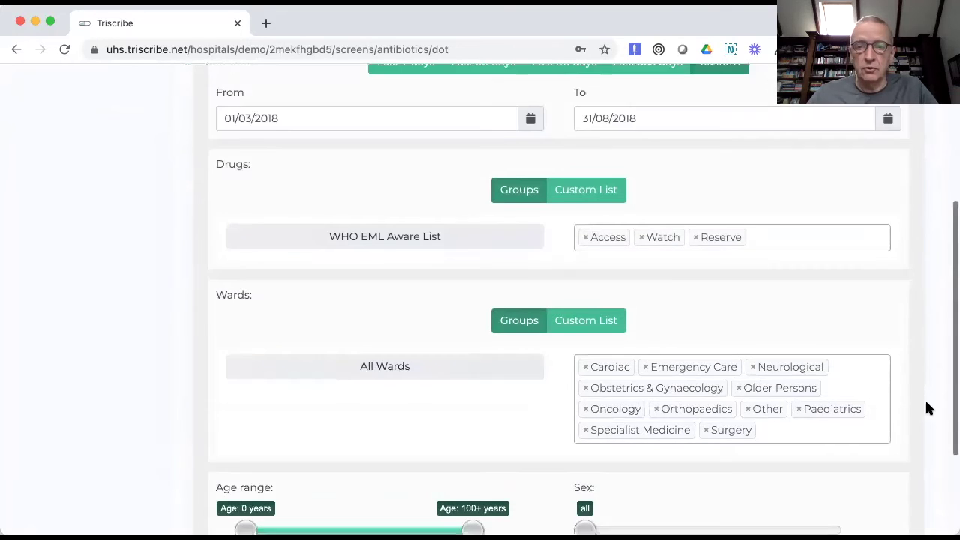
{"action": "scroll", "coordinate": [928, 407], "scroll_direction": "up", "scroll_amount": 2}
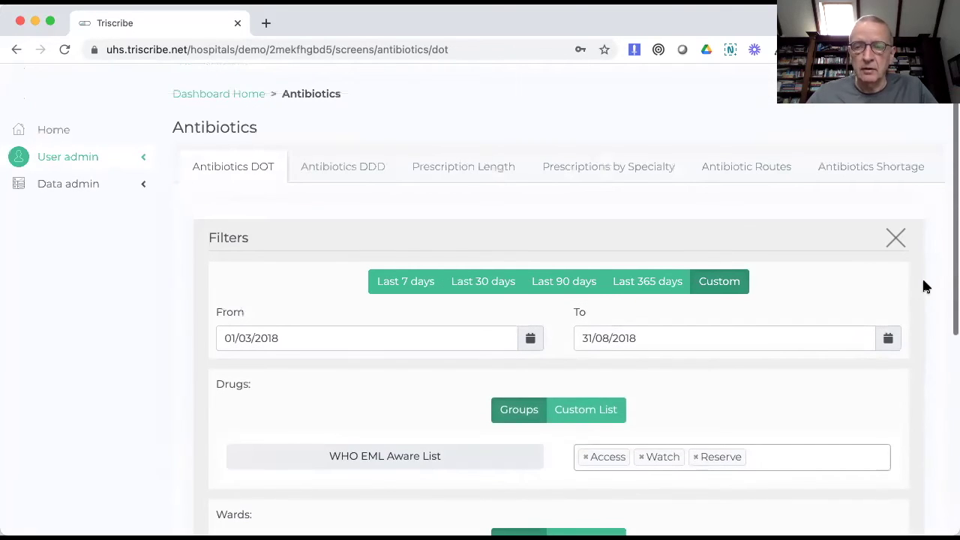
{"action": "left_click", "coordinate": [895, 238]}
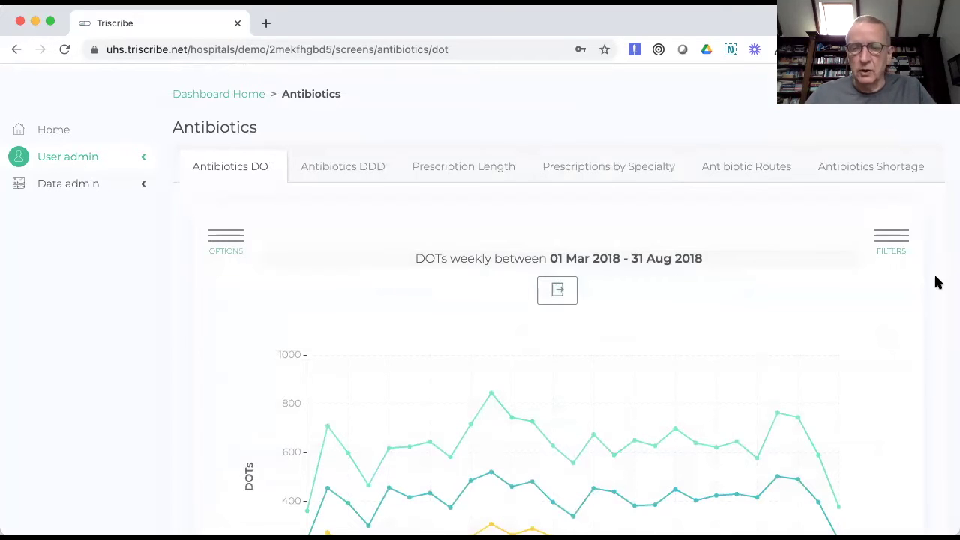
Step: Hide the WHO EML Aware List and Watch series in the weekly DOT chart, and show both again
{"action": "scroll", "coordinate": [936, 282], "scroll_direction": "down", "scroll_amount": 4}
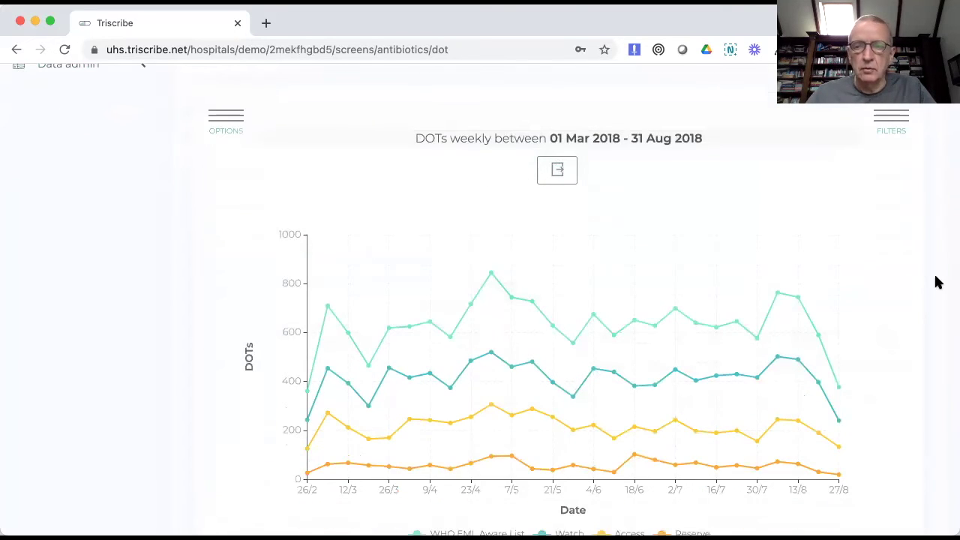
{"action": "scroll", "coordinate": [936, 282], "scroll_direction": "up", "scroll_amount": 2}
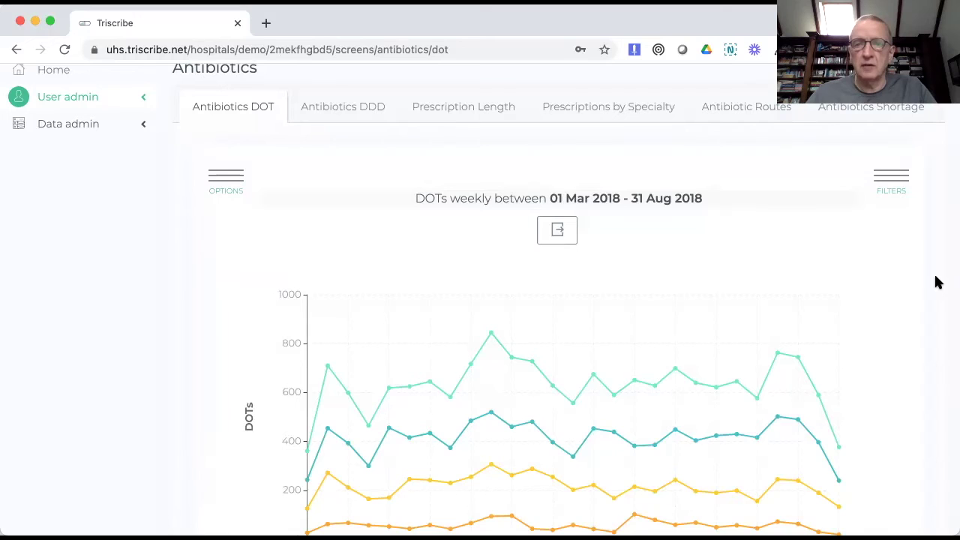
{"action": "scroll", "coordinate": [938, 283], "scroll_direction": "down", "scroll_amount": 3}
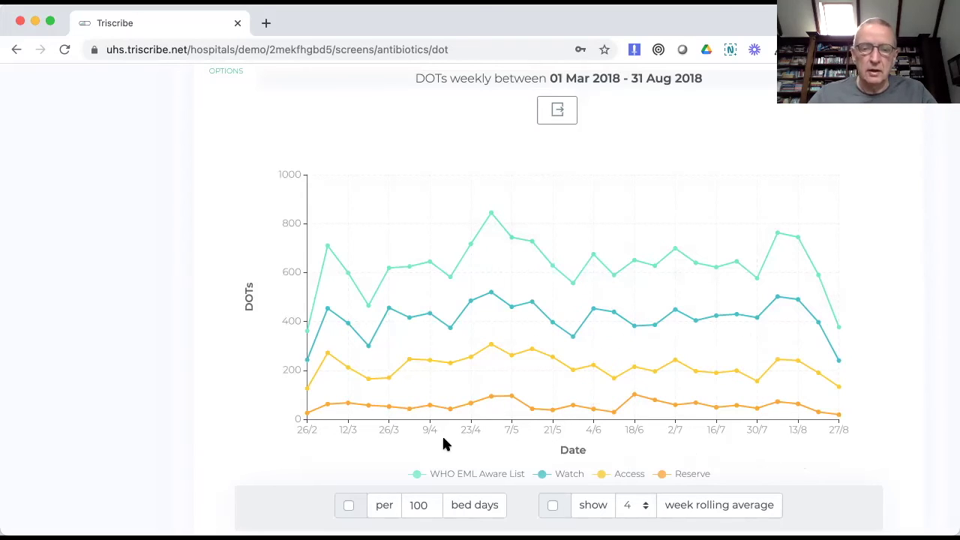
{"action": "left_click", "coordinate": [418, 477]}
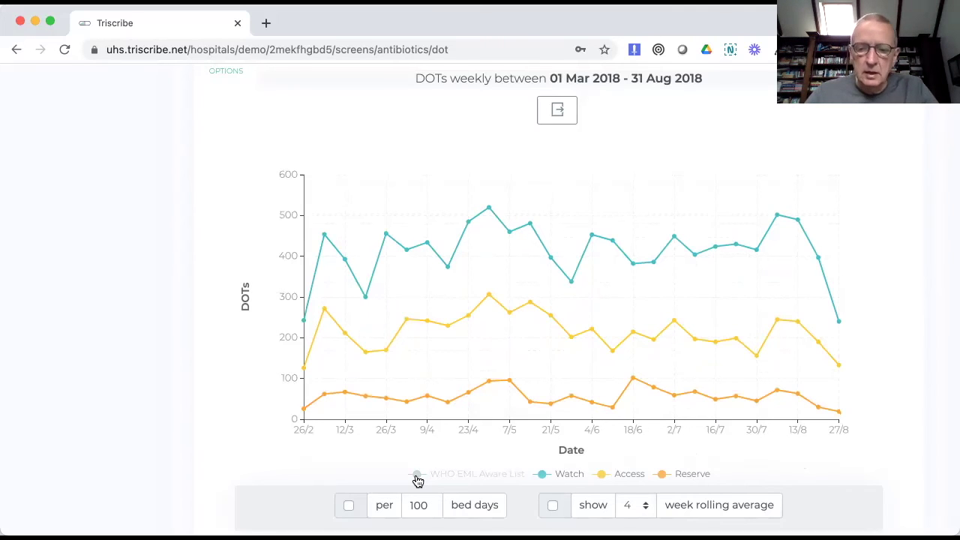
{"action": "left_click", "coordinate": [541, 475]}
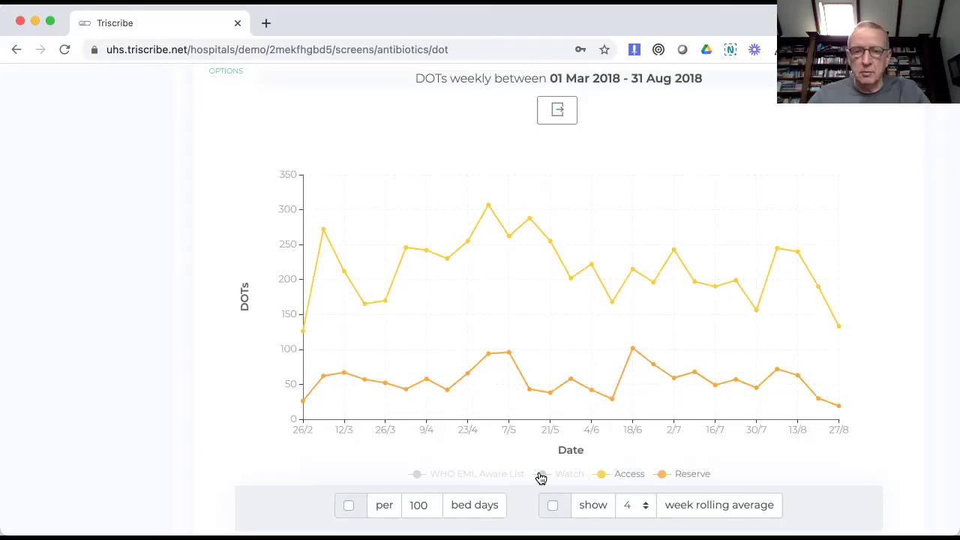
{"action": "left_click", "coordinate": [541, 476]}
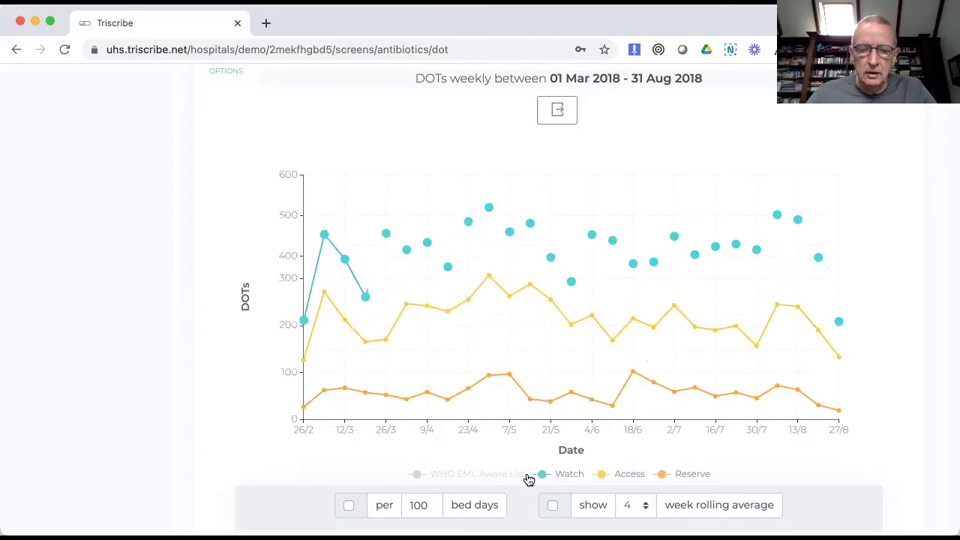
{"action": "left_click", "coordinate": [418, 475]}
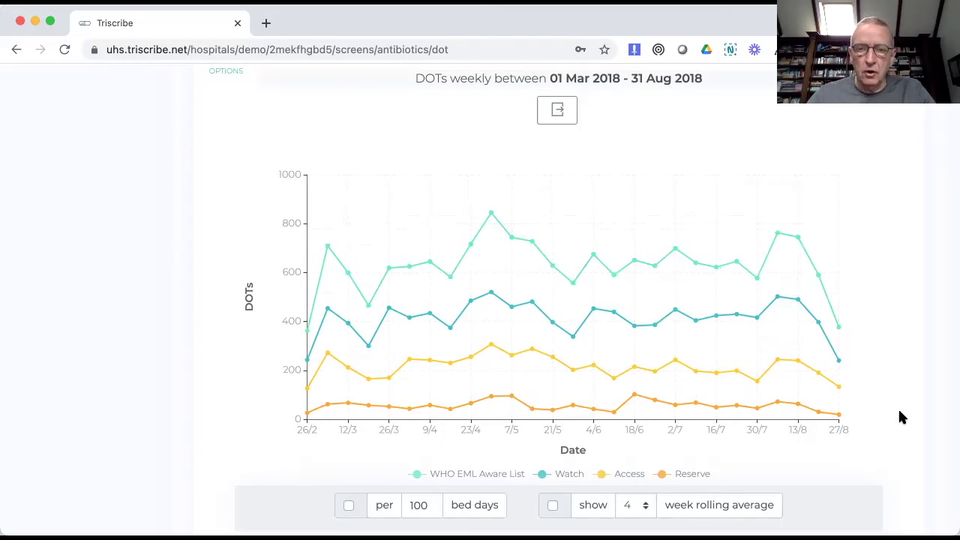
Step: Turn on the display of weekly DOTs per 100 bed days for the chart
{"action": "scroll", "coordinate": [898, 408], "scroll_direction": "down", "scroll_amount": 2}
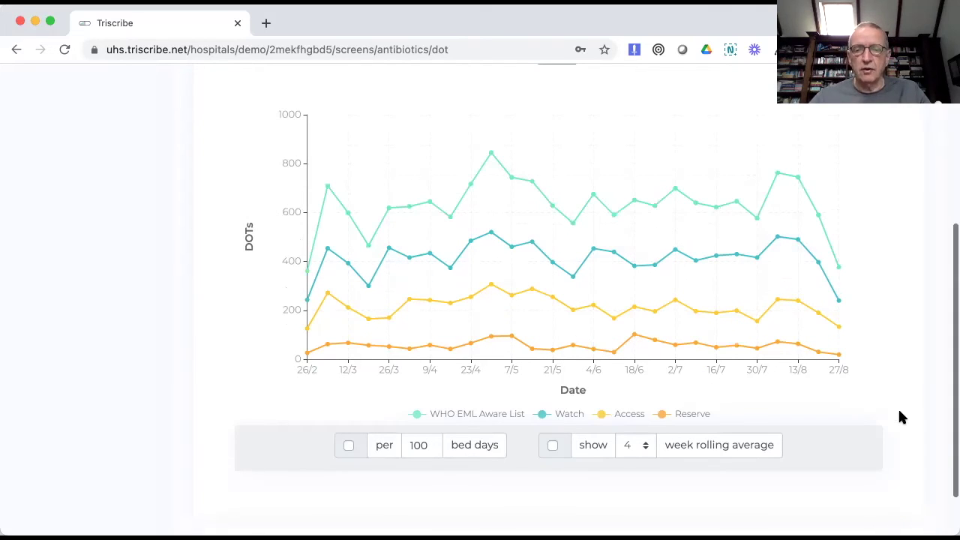
{"action": "scroll", "coordinate": [900, 412], "scroll_direction": "up", "scroll_amount": 1}
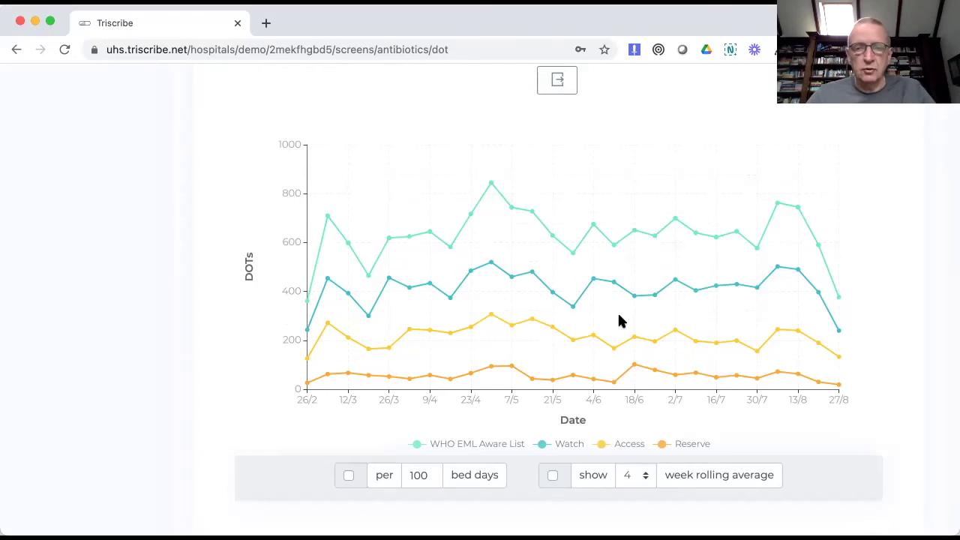
{"action": "mouse_move", "coordinate": [492, 189]}
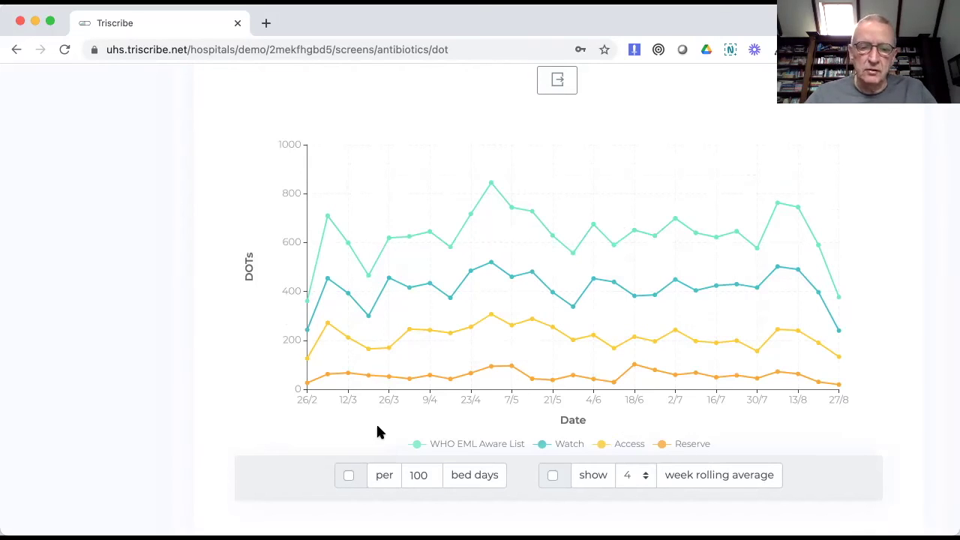
{"action": "left_click", "coordinate": [349, 476]}
{"action": "mouse_move", "coordinate": [486, 171]}
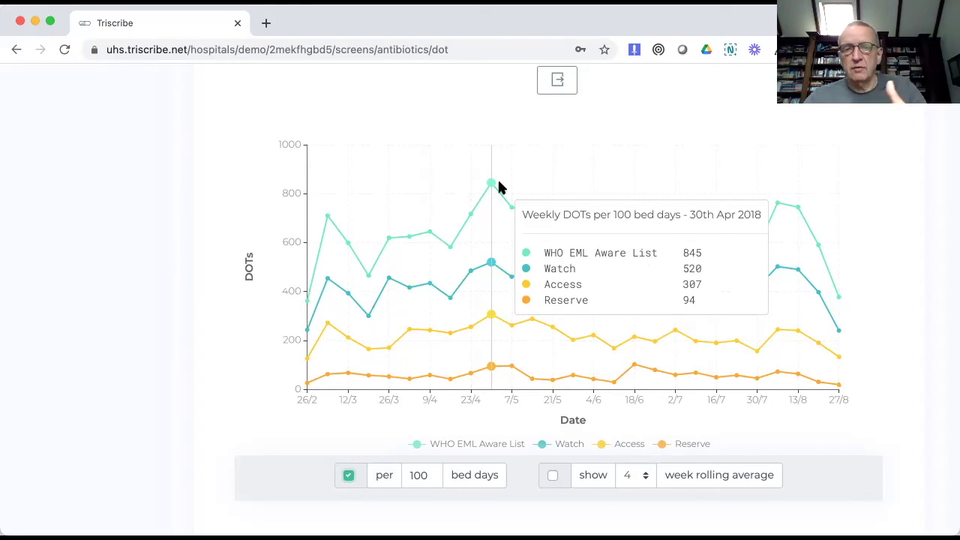
{"action": "left_click", "coordinate": [349, 476]}
{"action": "left_click", "coordinate": [349, 476]}
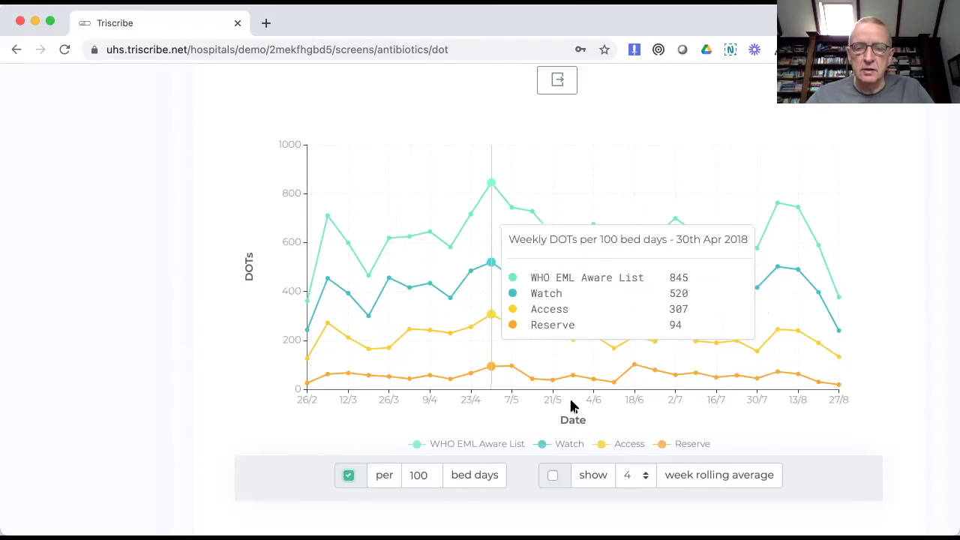
Step: Show the 4 week rolling average in the DOT chart and hide the Watch, Reserve and Access series
{"action": "left_click", "coordinate": [552, 475]}
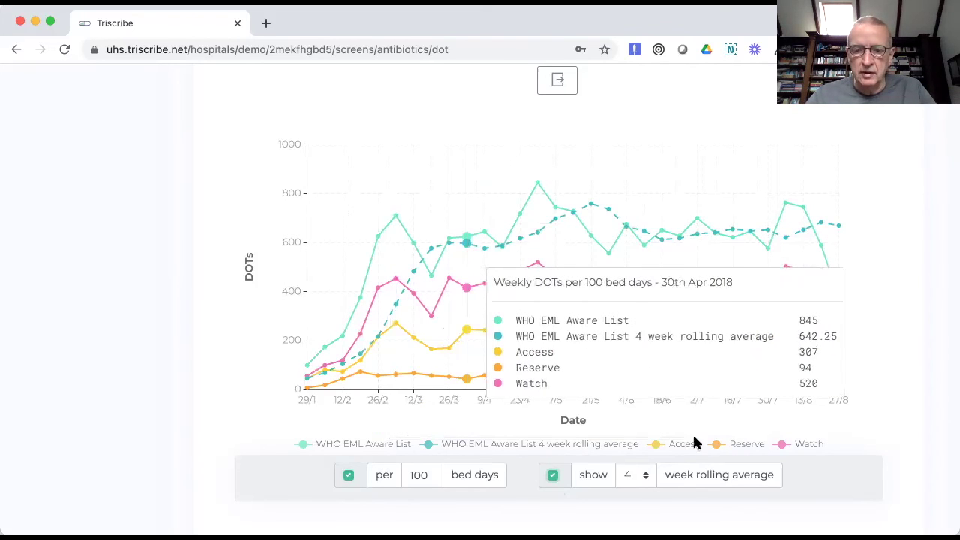
{"action": "left_click", "coordinate": [785, 445]}
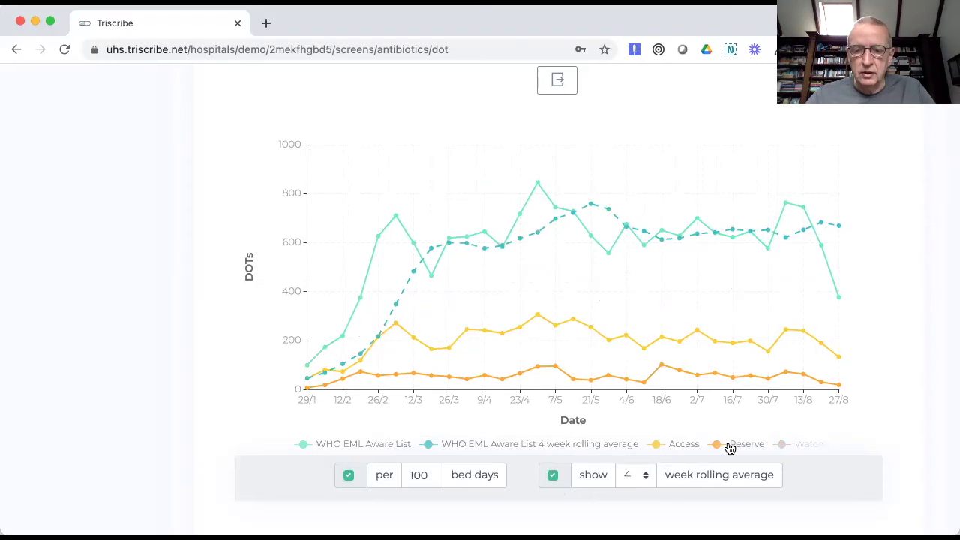
{"action": "left_click", "coordinate": [723, 446]}
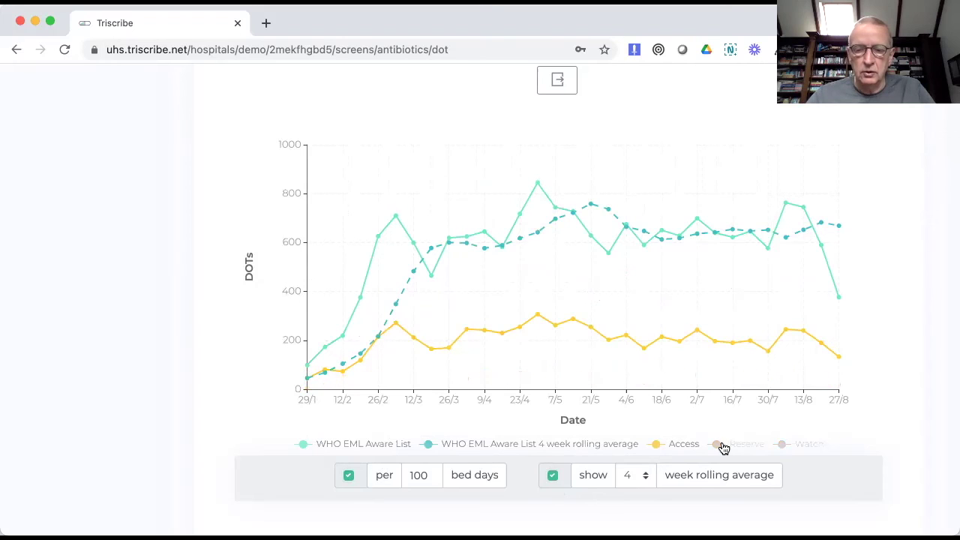
{"action": "left_click", "coordinate": [659, 446]}
Step: Compare the WHO EML Aware List values with their rolling average, and review the averaging periods offered, keeping 4 weeks
{"action": "mouse_move", "coordinate": [628, 337]}
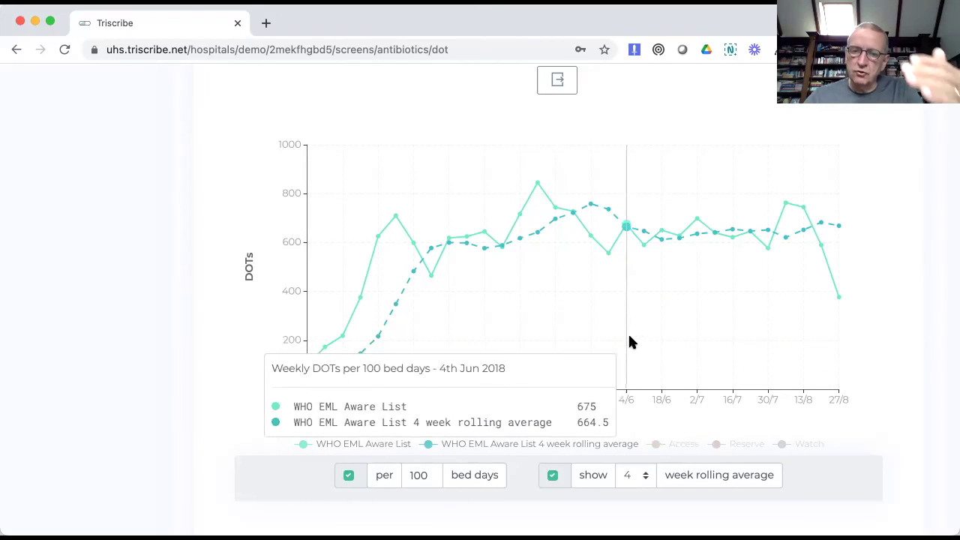
{"action": "mouse_move", "coordinate": [598, 258]}
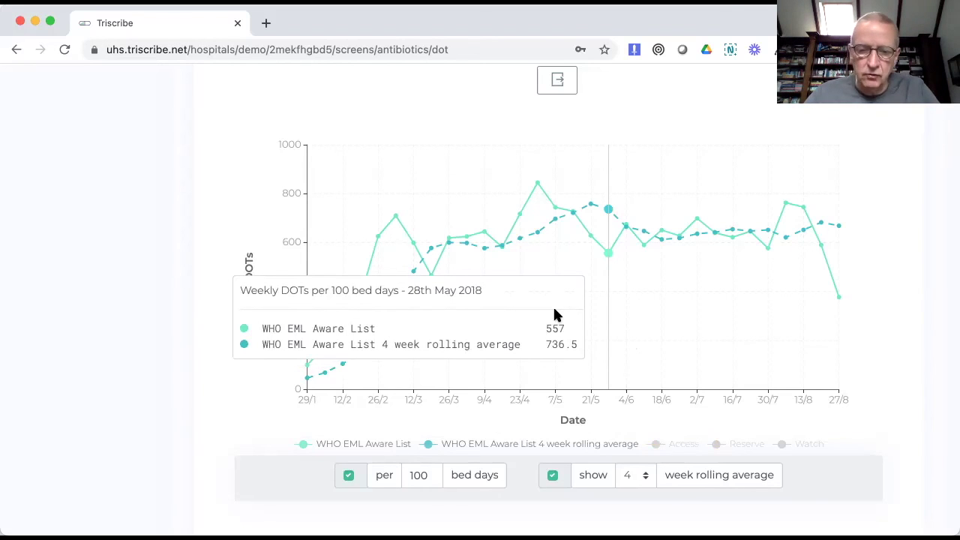
{"action": "left_click", "coordinate": [648, 481]}
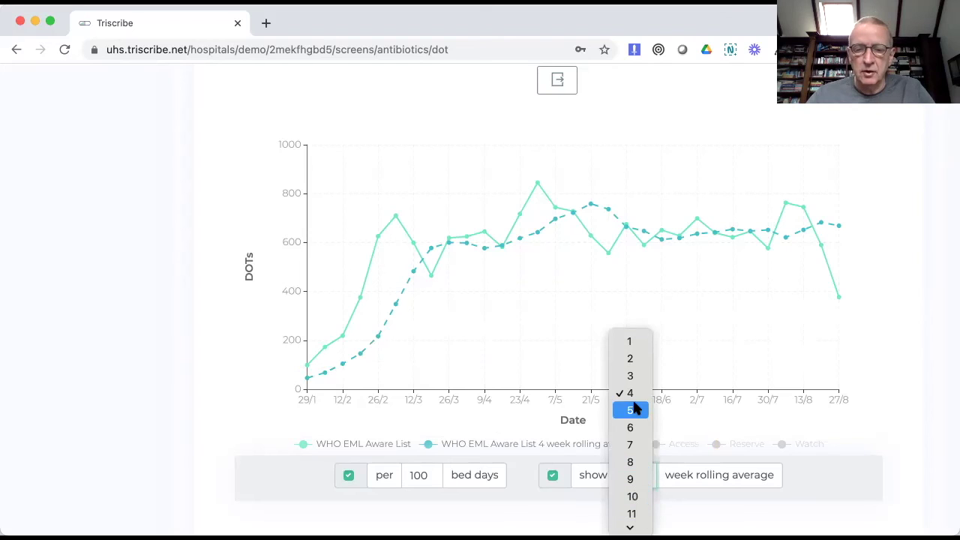
{"action": "left_click", "coordinate": [635, 393]}
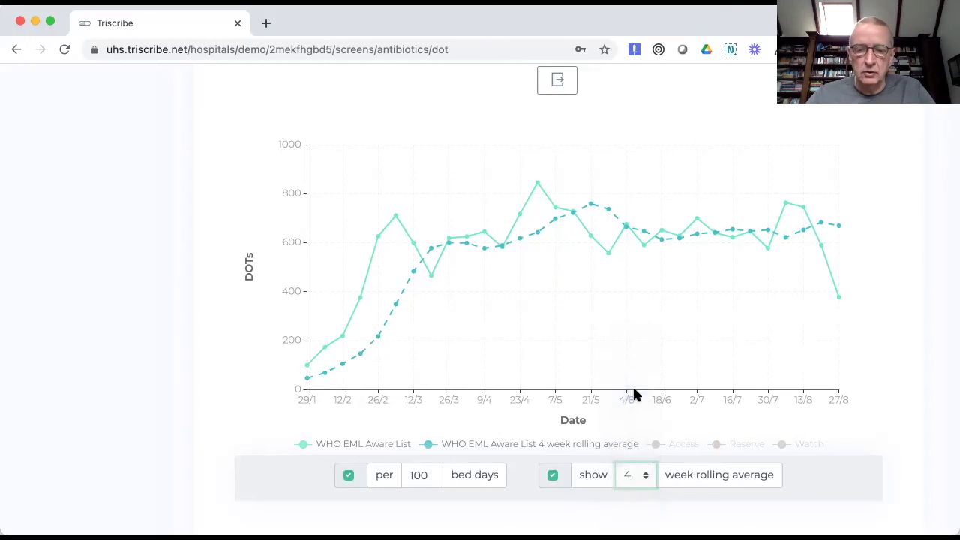
Step: Turn off both the rolling average and the per 100 bed days rate, returning to the weekly DOT chart's heading
{"action": "left_click", "coordinate": [554, 475]}
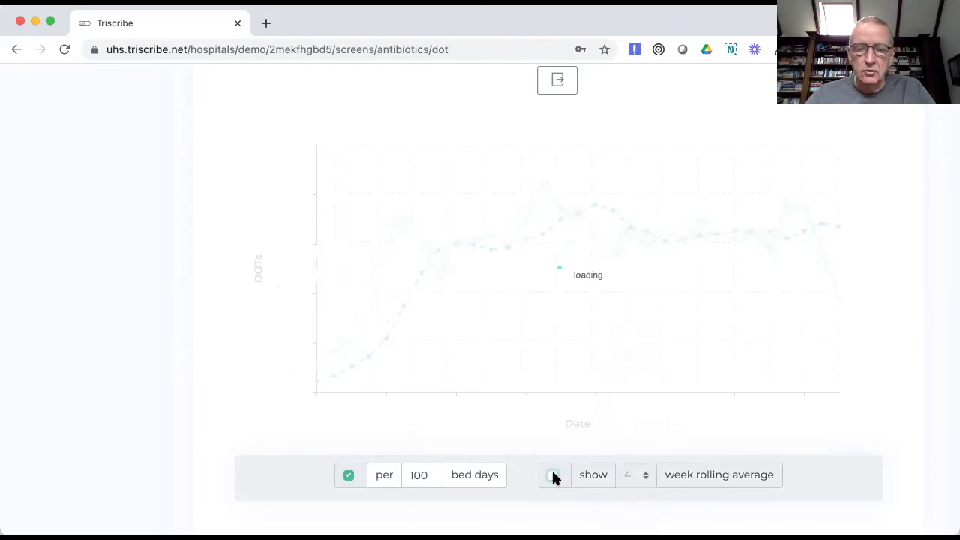
{"action": "left_click", "coordinate": [347, 476]}
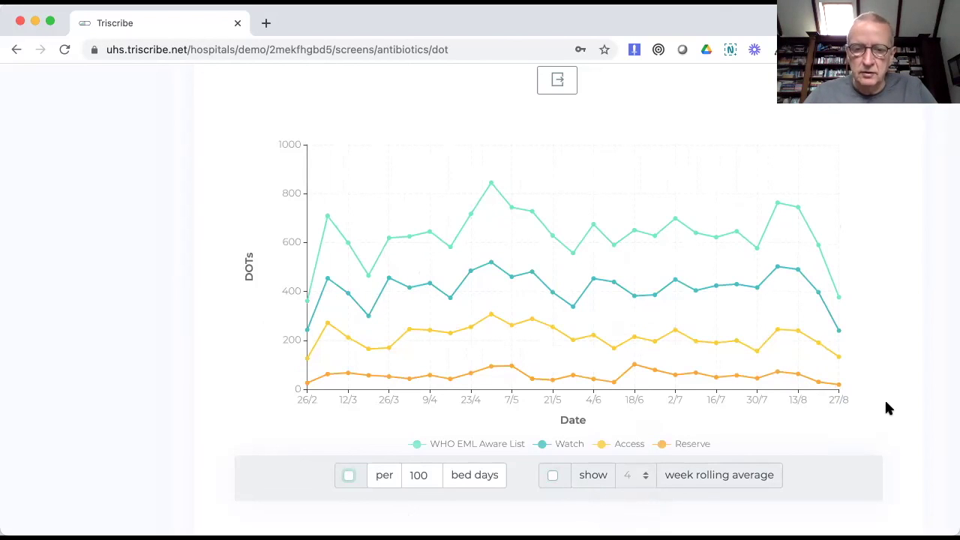
{"action": "scroll", "coordinate": [888, 408], "scroll_direction": "down", "scroll_amount": 2}
{"action": "scroll", "coordinate": [903, 269], "scroll_direction": "up", "scroll_amount": 1}
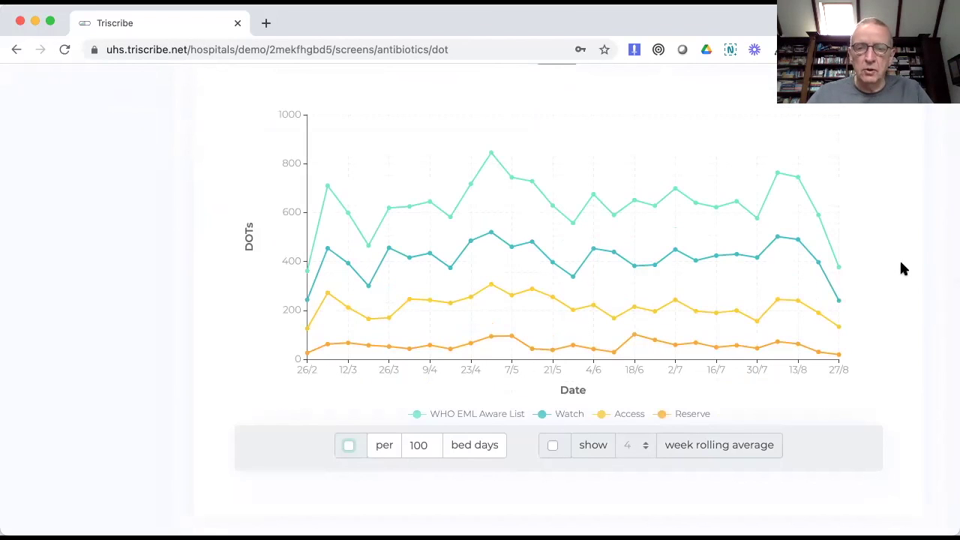
{"action": "scroll", "coordinate": [903, 267], "scroll_direction": "up", "scroll_amount": 5}
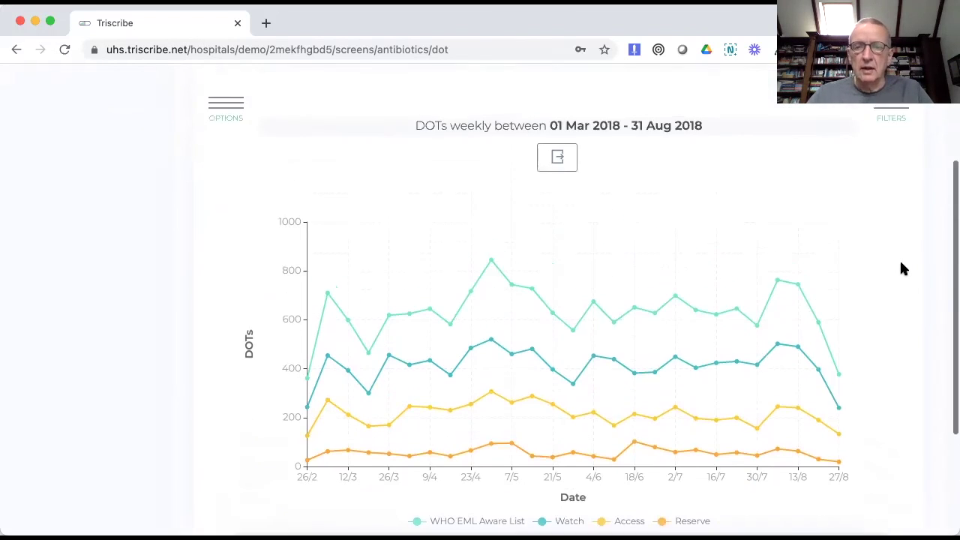